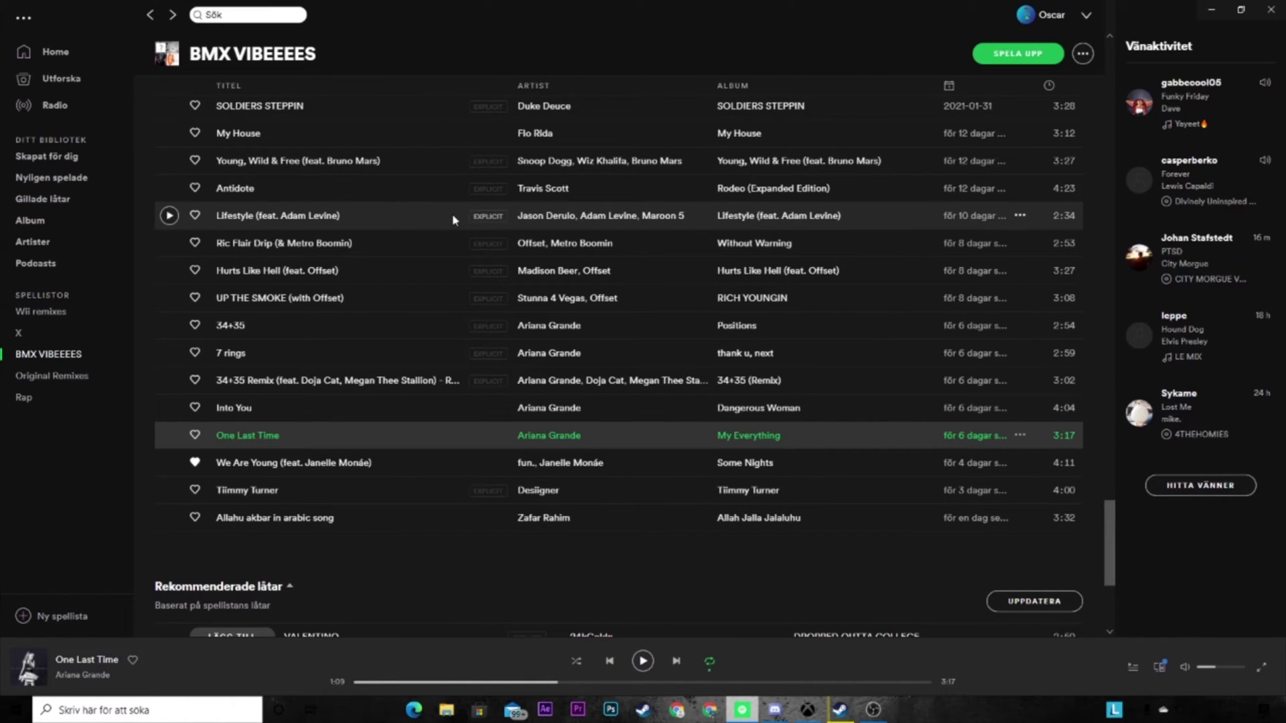
Minimize the Spotify window to reveal the desktop.
{"action": "left_click", "coordinate": [1211, 10]}
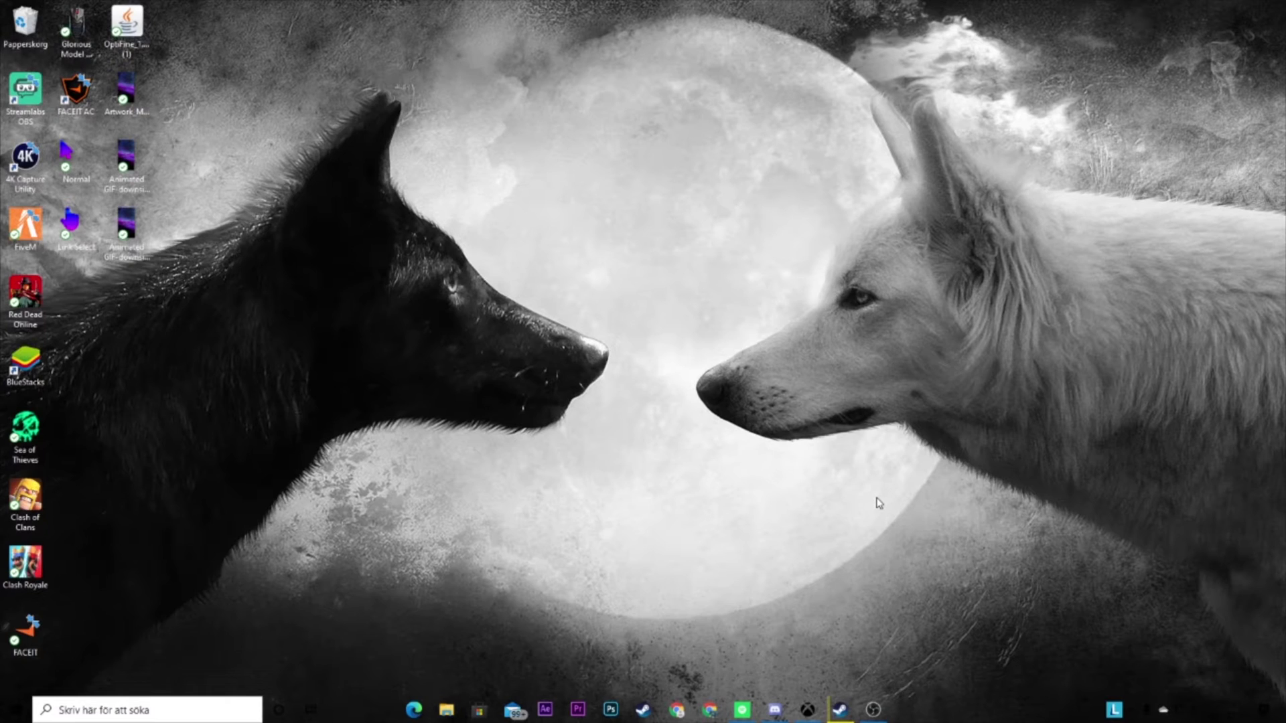
Open the classic Sound dialog from the tray volume menu's sound settings, centre it, and minimize Settings.
{"action": "left_click", "coordinate": [1132, 709]}
{"action": "left_click", "coordinate": [1131, 709]}
{"action": "right_click", "coordinate": [1202, 712]}
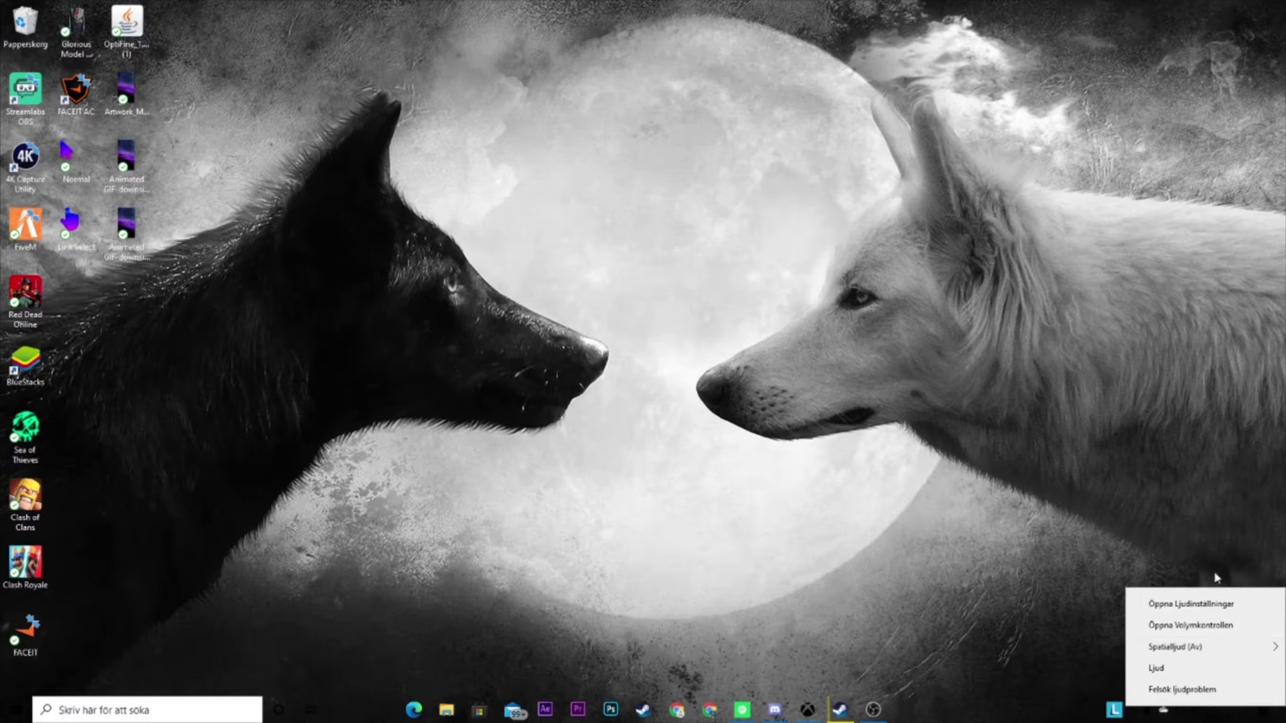
{"action": "left_click", "coordinate": [1195, 603]}
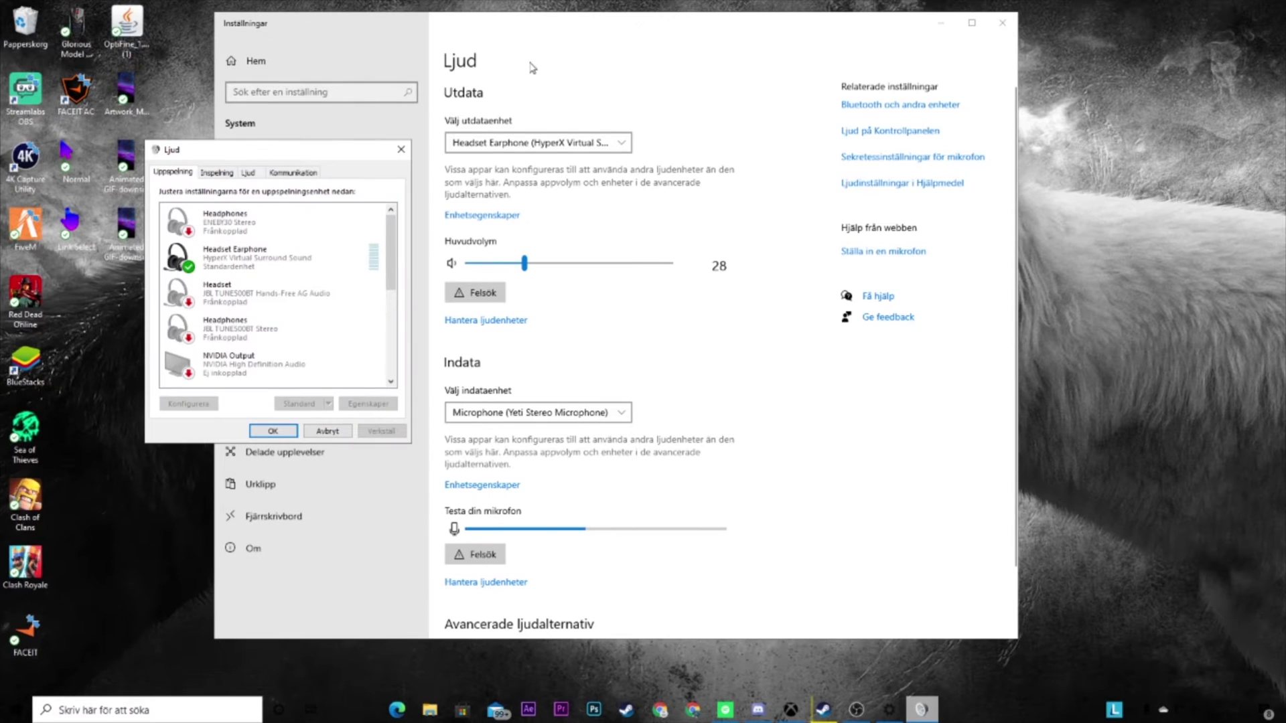
{"action": "left_click_drag", "start_coordinate": [268, 146], "coordinate": [688, 66]}
{"action": "left_click", "coordinate": [947, 27]}
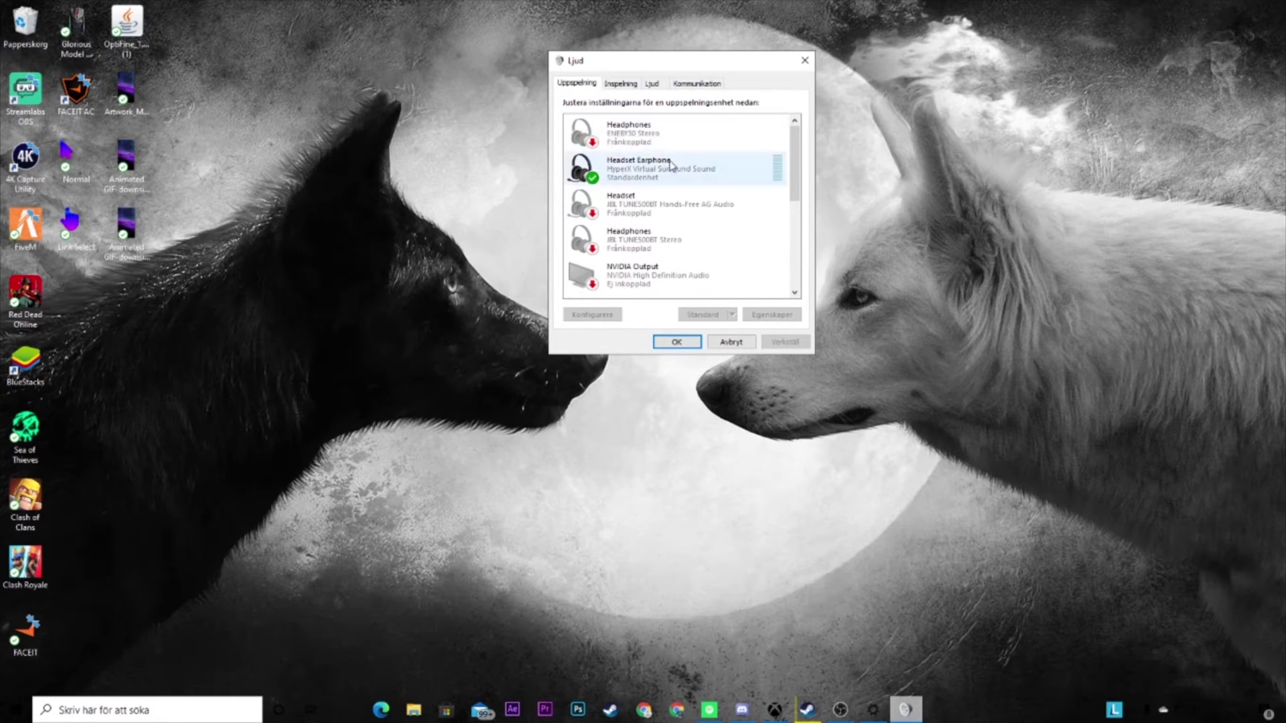
{"action": "scroll", "coordinate": [656, 208], "scroll_direction": "down", "scroll_amount": 3}
{"action": "scroll", "coordinate": [683, 161], "scroll_direction": "up", "scroll_amount": 2}
{"action": "scroll", "coordinate": [683, 161], "scroll_direction": "up", "scroll_amount": 1}
{"action": "right_click", "coordinate": [640, 161]}
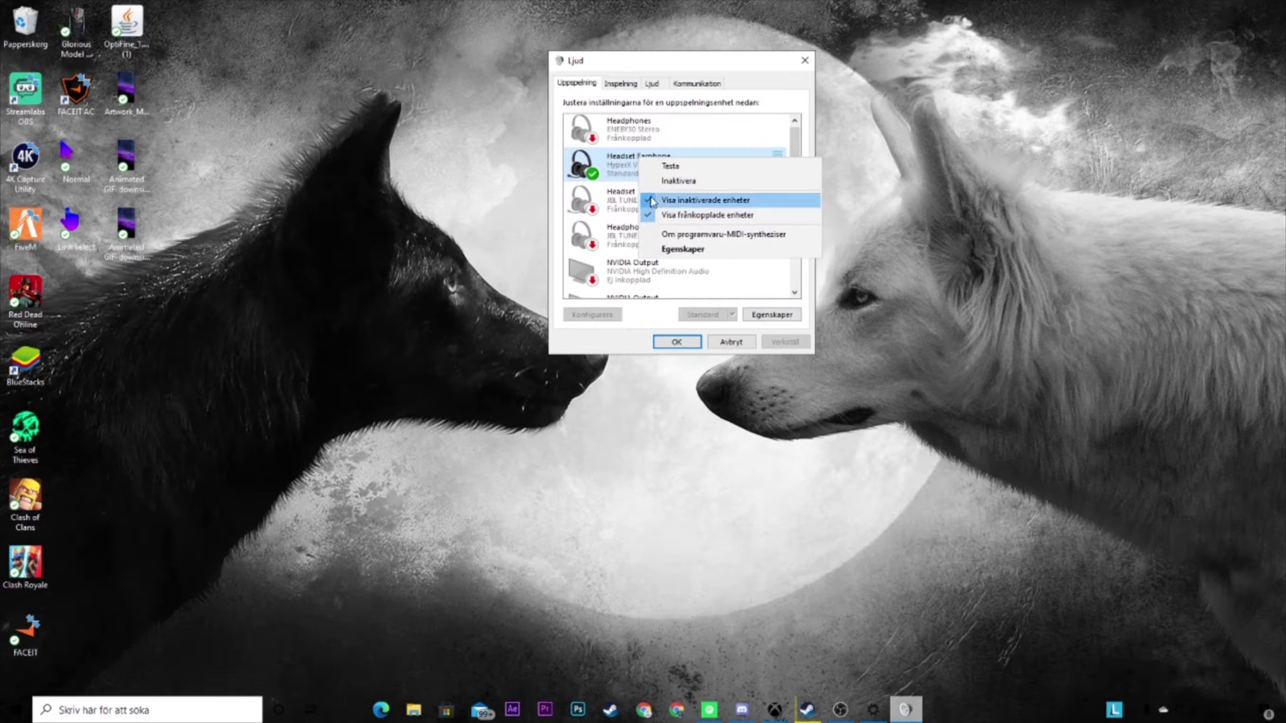
{"action": "left_click", "coordinate": [666, 250]}
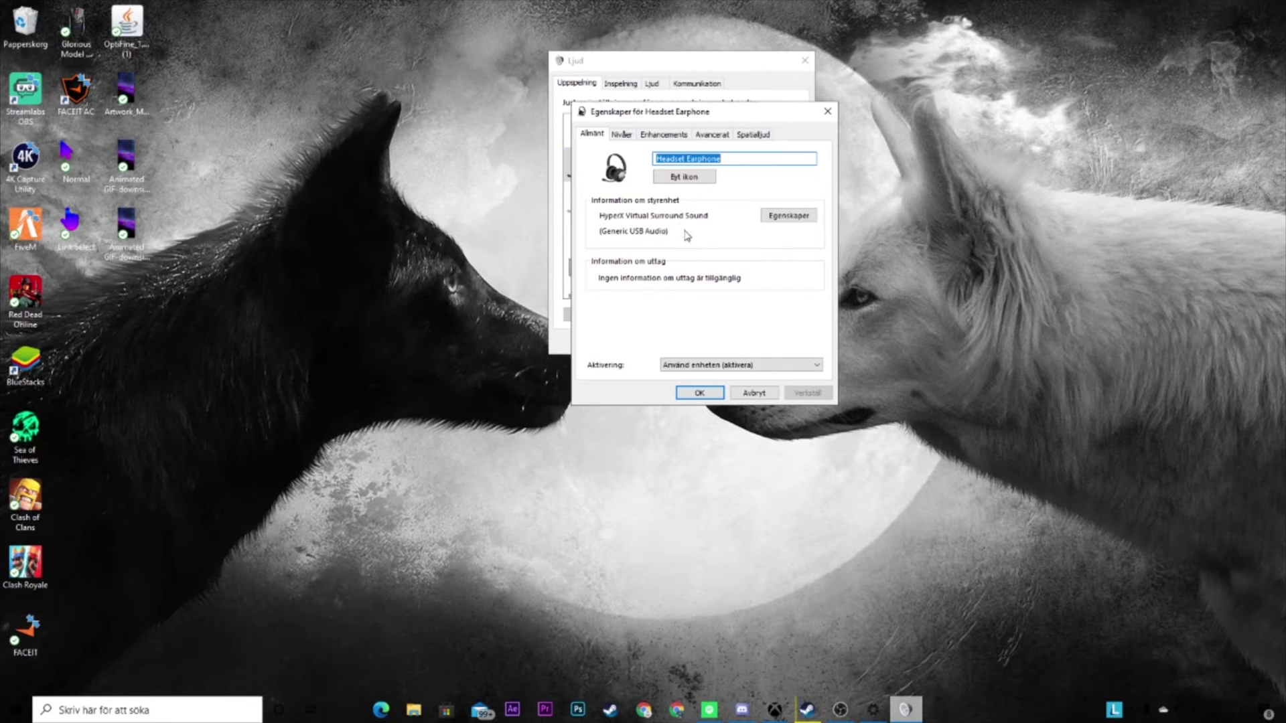
{"action": "left_click", "coordinate": [621, 135]}
{"action": "left_click", "coordinate": [653, 136]}
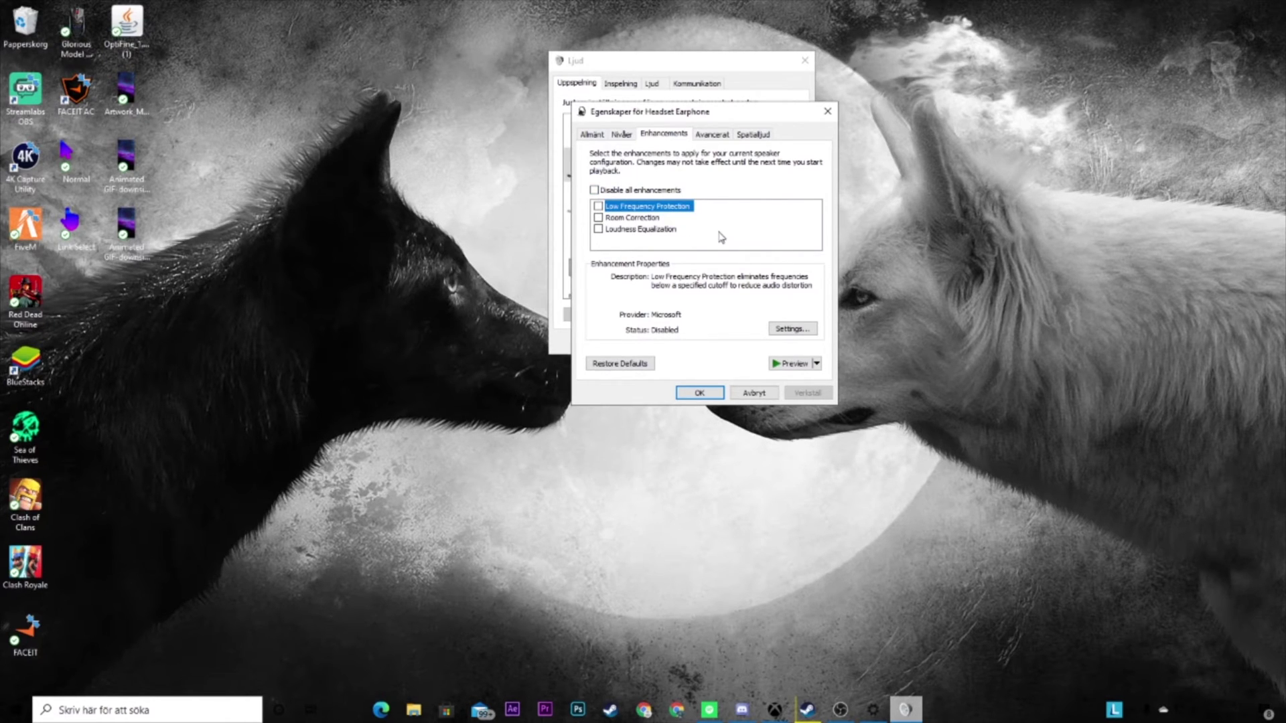
{"action": "key", "text": "Escape"}
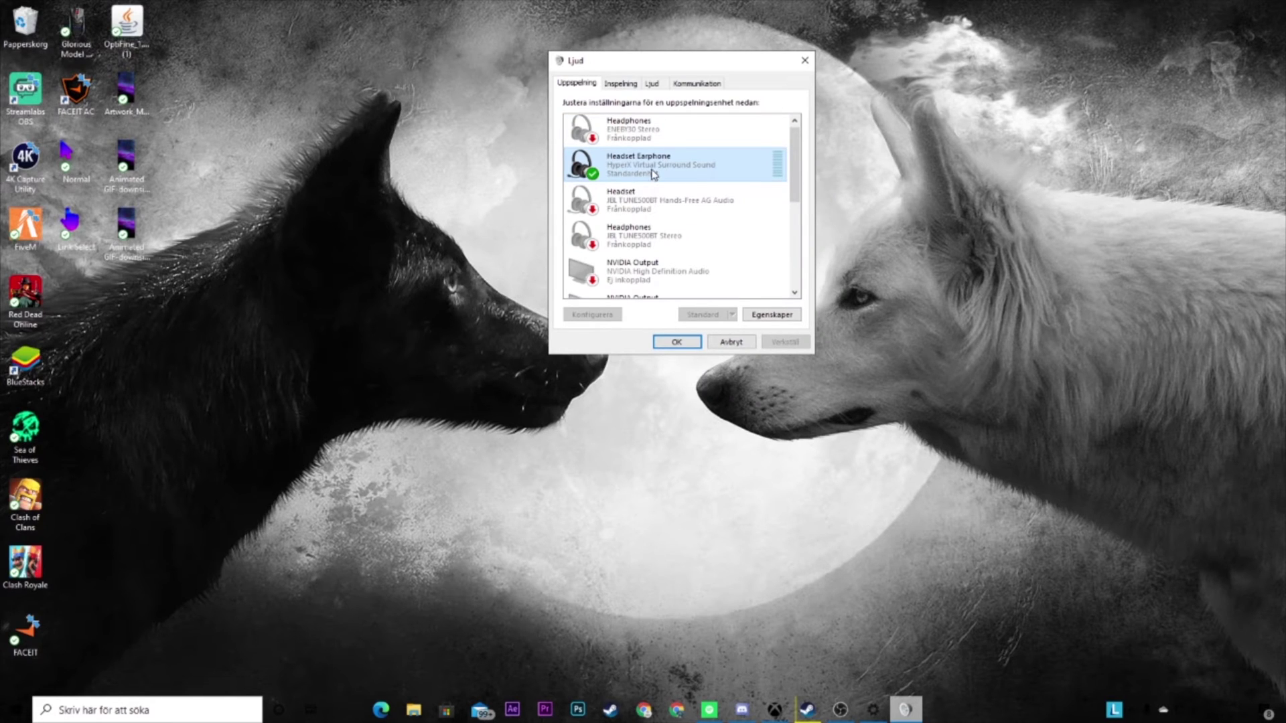
Scroll the Uppspelning list to find the Högtalare (Yeti Stereo Microphone) device and pick it out.
{"action": "scroll", "coordinate": [653, 174], "scroll_direction": "down", "scroll_amount": 5}
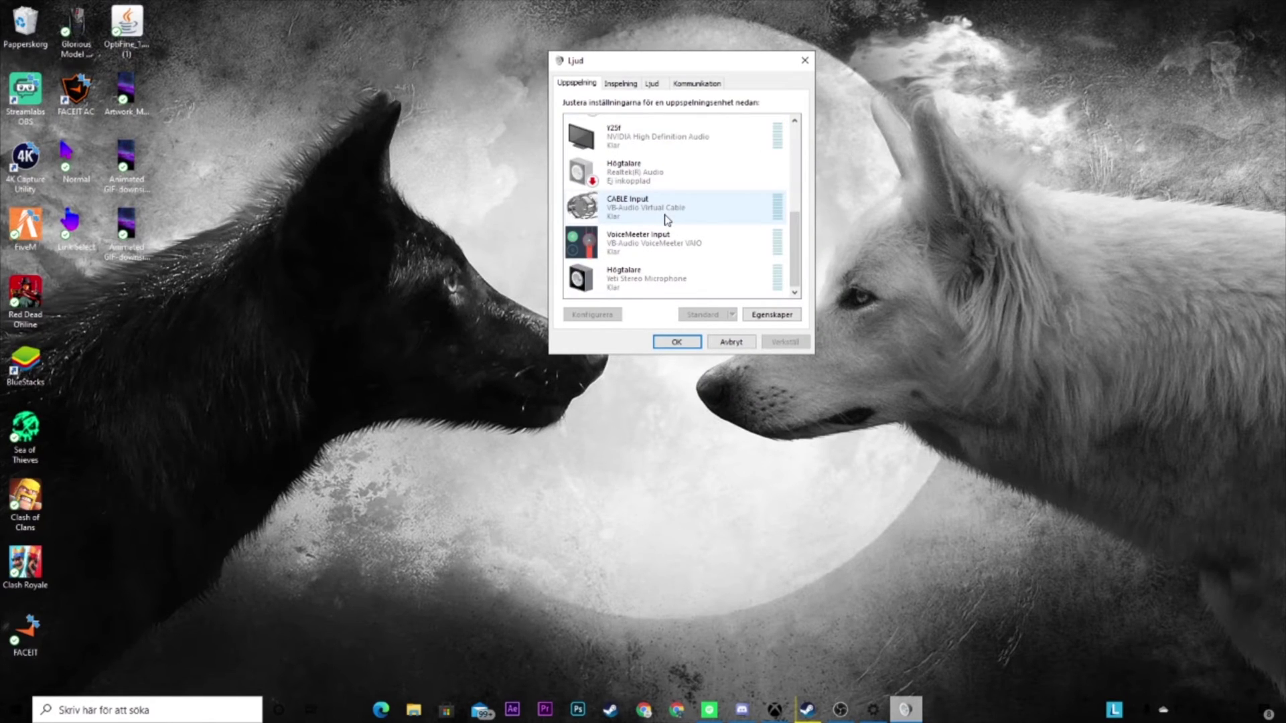
{"action": "right_click", "coordinate": [652, 264]}
{"action": "left_click", "coordinate": [710, 248]}
{"action": "scroll", "coordinate": [650, 246], "scroll_direction": "up", "scroll_amount": 1}
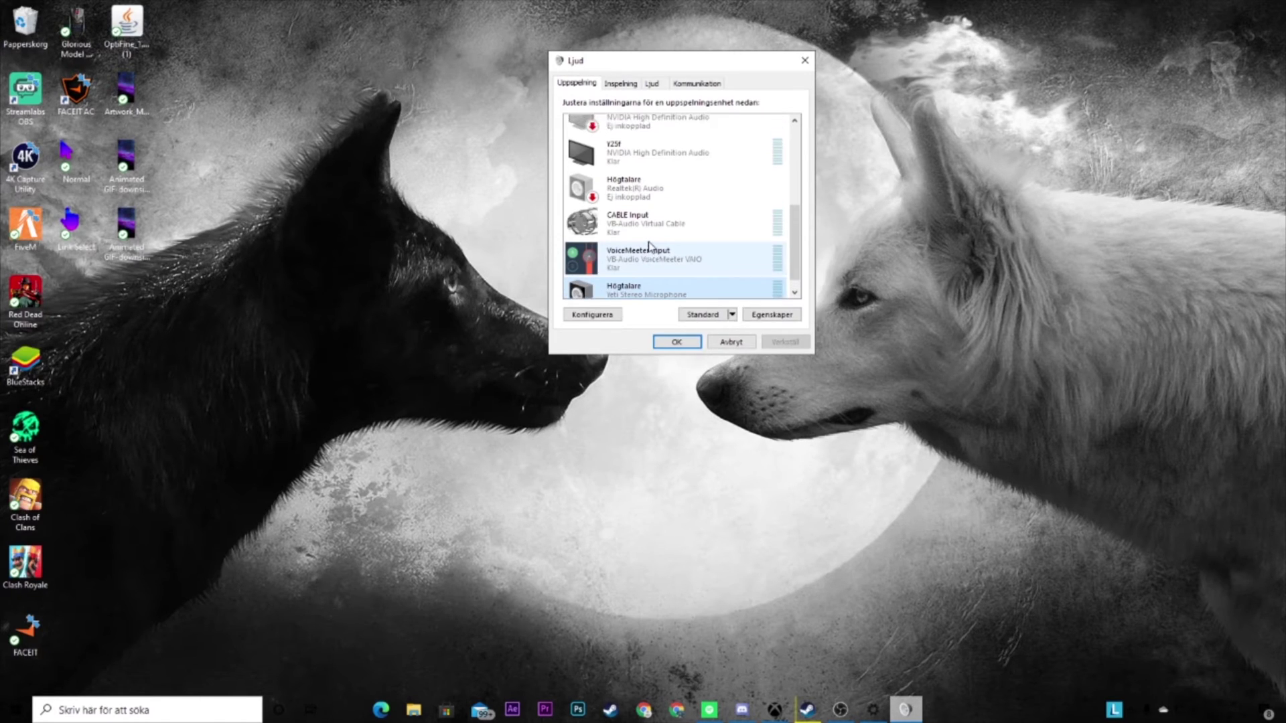
{"action": "scroll", "coordinate": [640, 201], "scroll_direction": "down", "scroll_amount": 1}
{"action": "scroll", "coordinate": [635, 181], "scroll_direction": "up", "scroll_amount": 2}
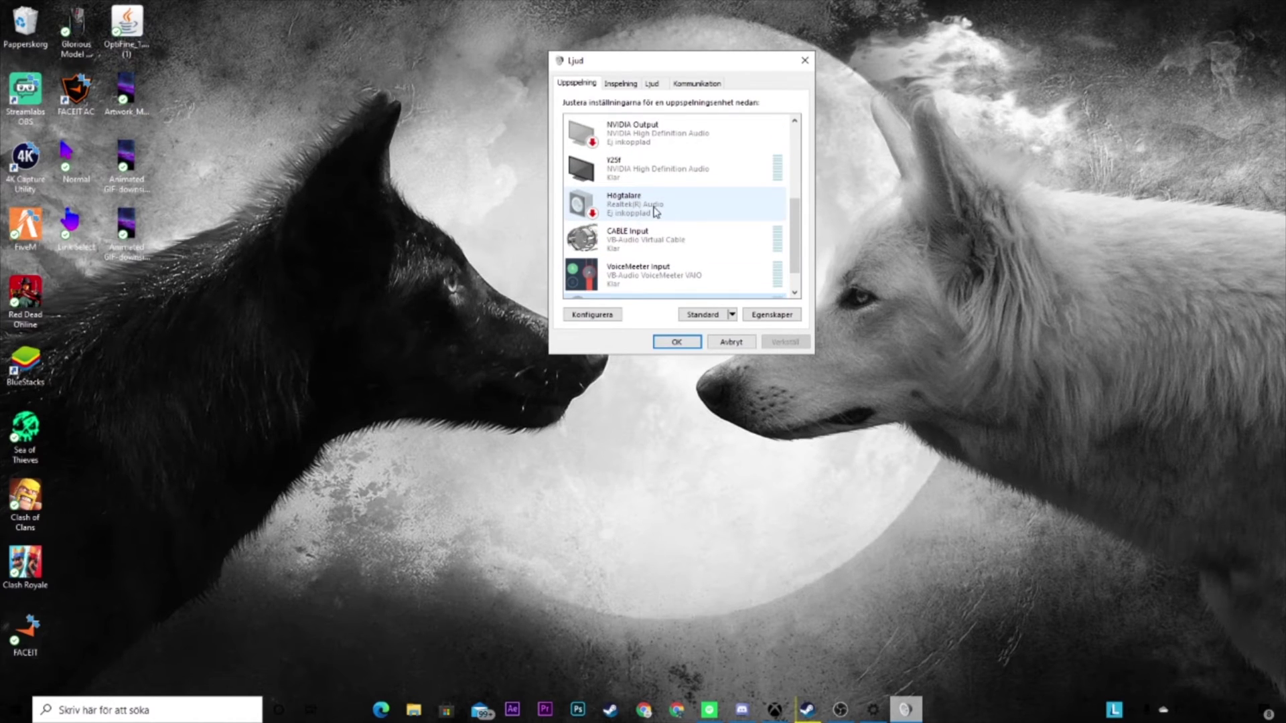
{"action": "scroll", "coordinate": [643, 228], "scroll_direction": "down", "scroll_amount": 1}
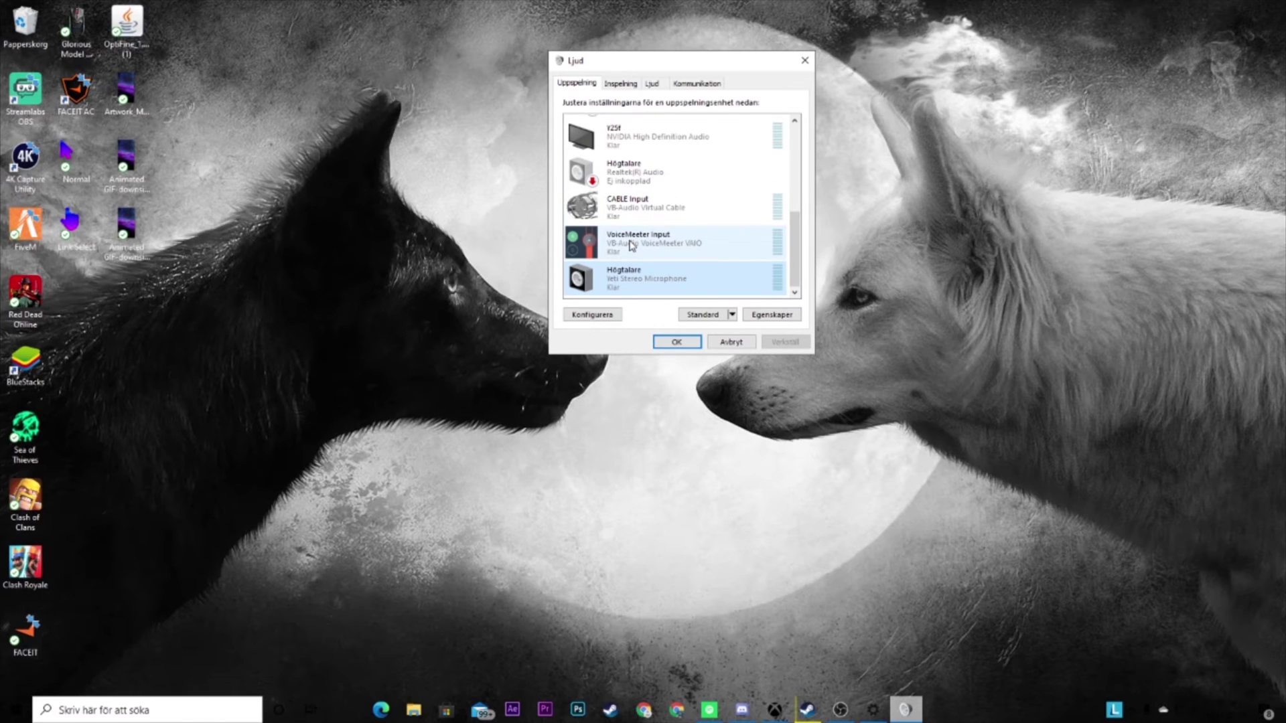
{"action": "right_click", "coordinate": [627, 287]}
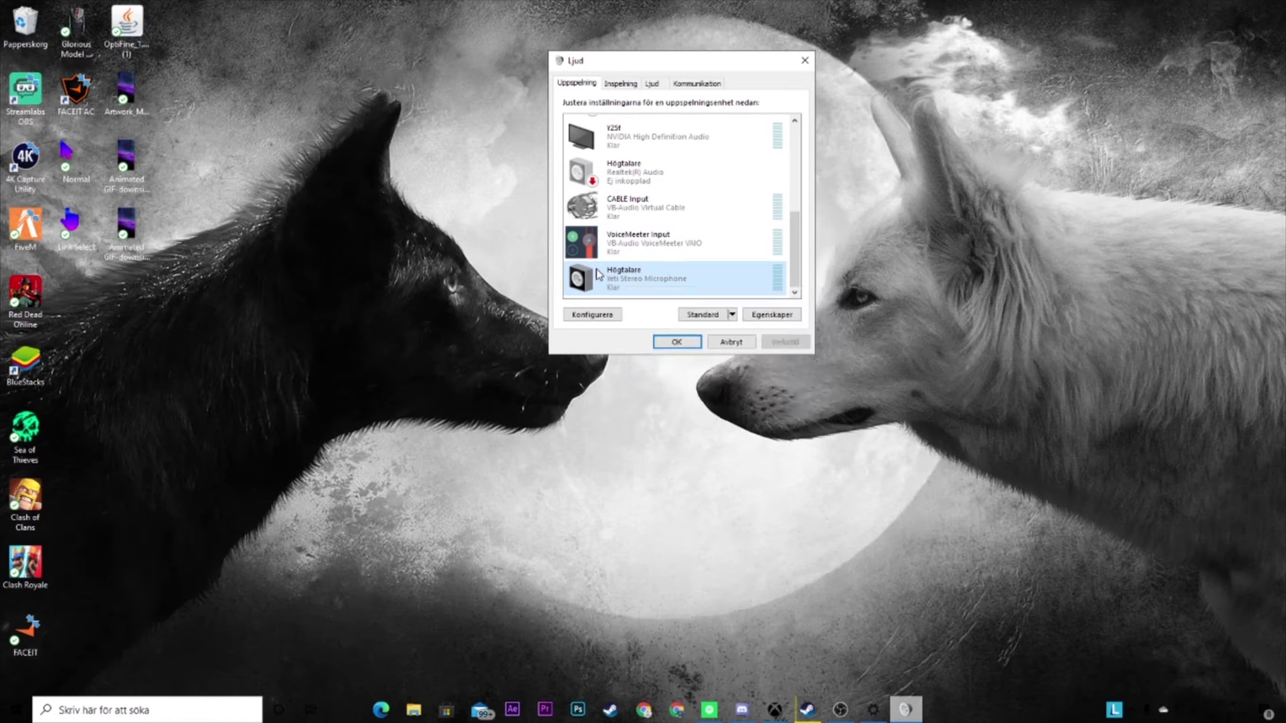
{"action": "left_click", "coordinate": [558, 285]}
Open the Högtalare (Yeti) properties (Egenskaper) on the Enhancements tab.
{"action": "right_click", "coordinate": [637, 280]}
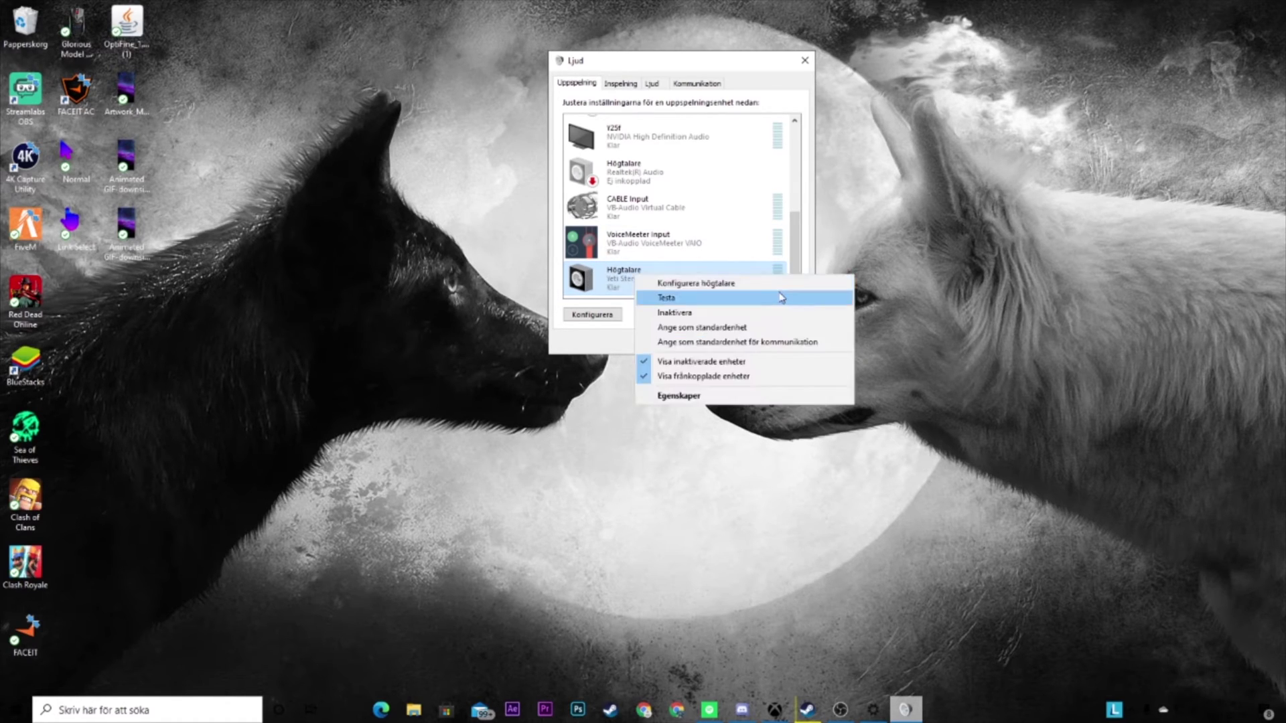
{"action": "left_click", "coordinate": [680, 396]}
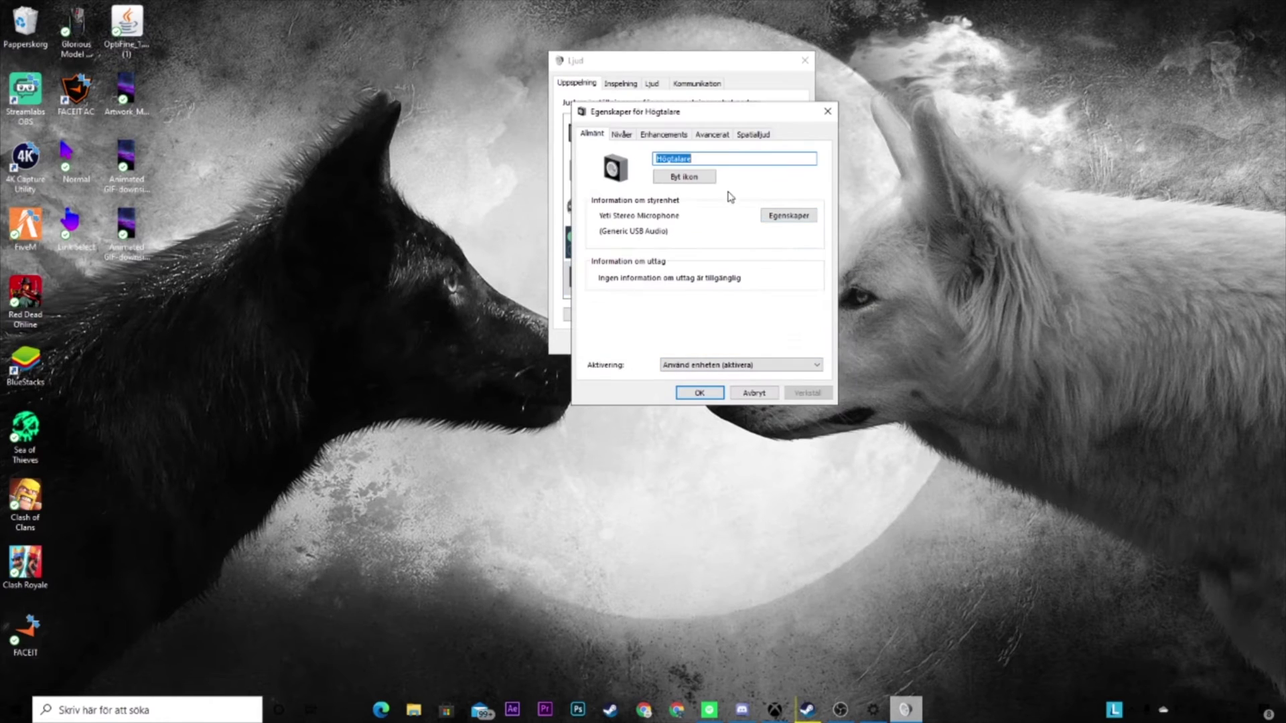
{"action": "left_click", "coordinate": [664, 136]}
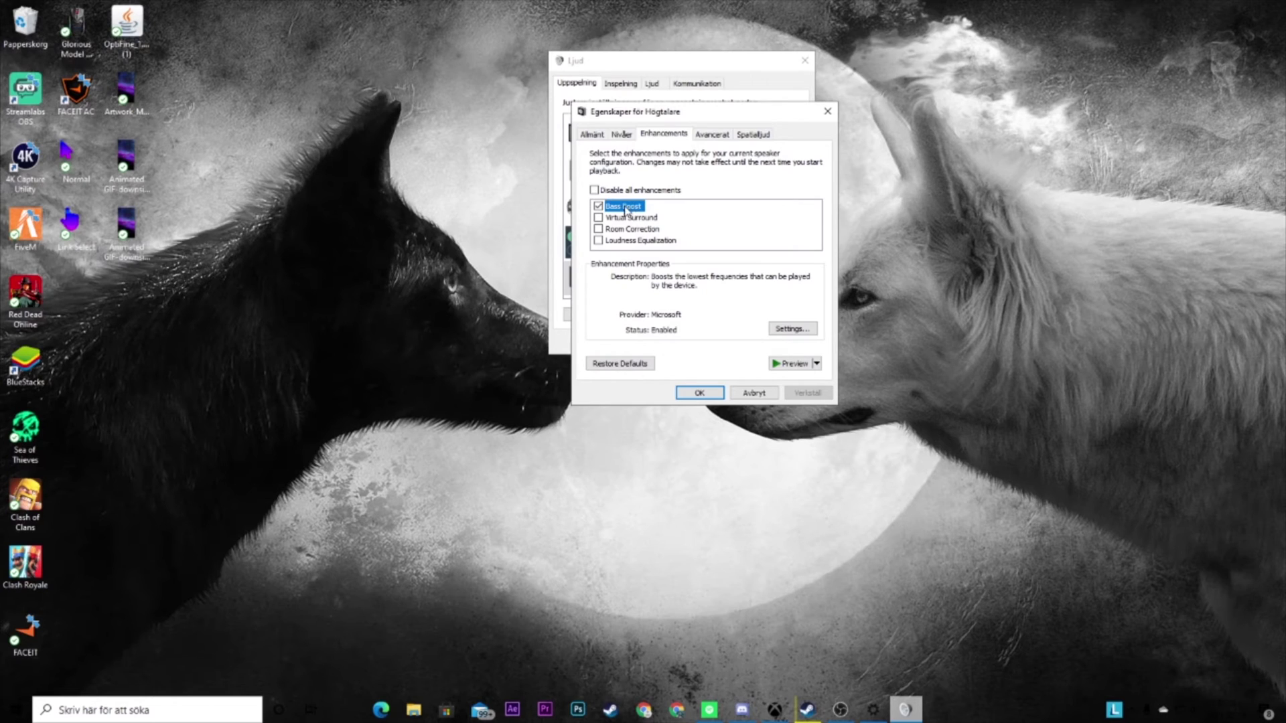
Reposition the properties window and open the Bass Boost settings showing 50 Hz and 21 dB.
{"action": "left_click_drag", "start_coordinate": [724, 114], "coordinate": [977, 78]}
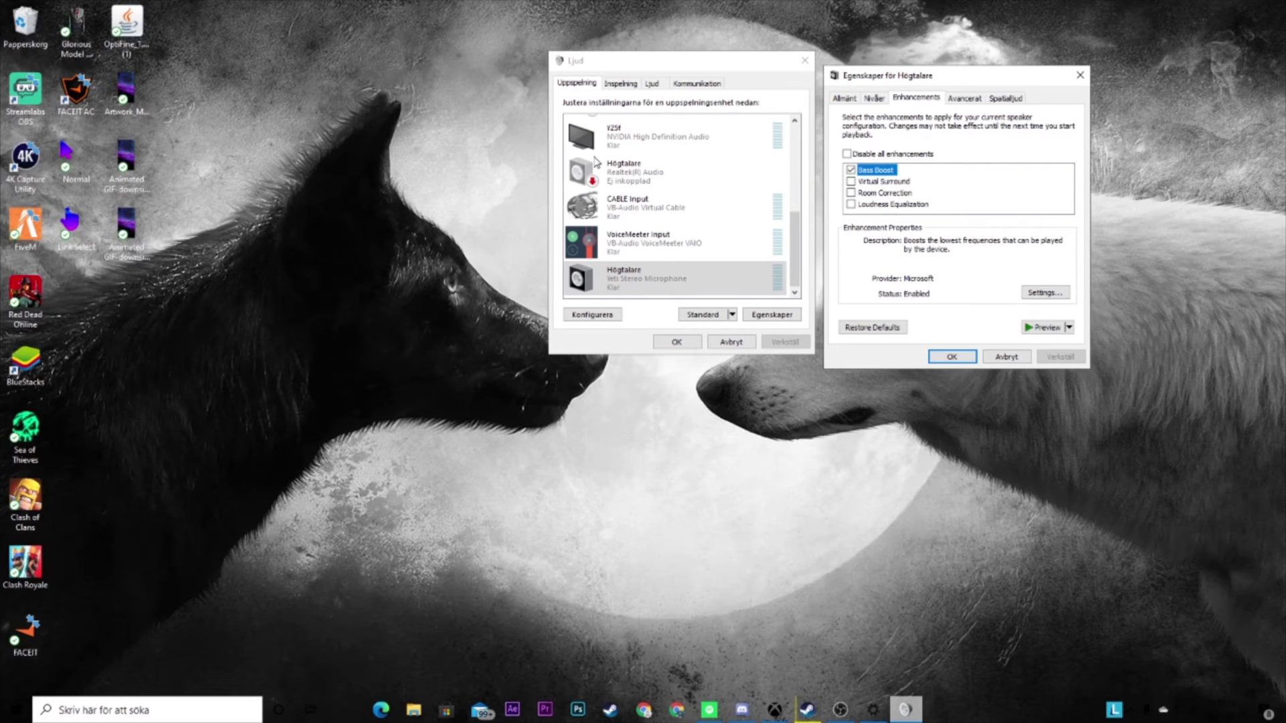
{"action": "left_click_drag", "start_coordinate": [952, 90], "coordinate": [704, 77]}
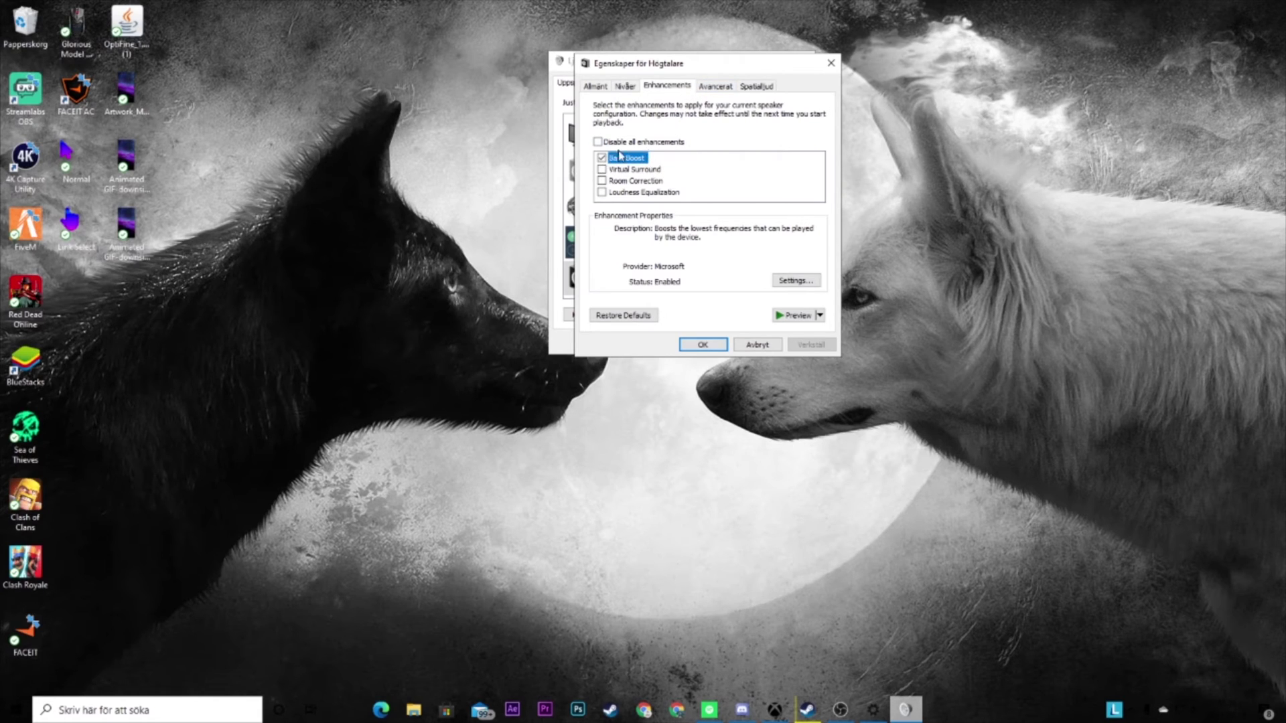
{"action": "left_click_drag", "start_coordinate": [673, 67], "coordinate": [753, 57]}
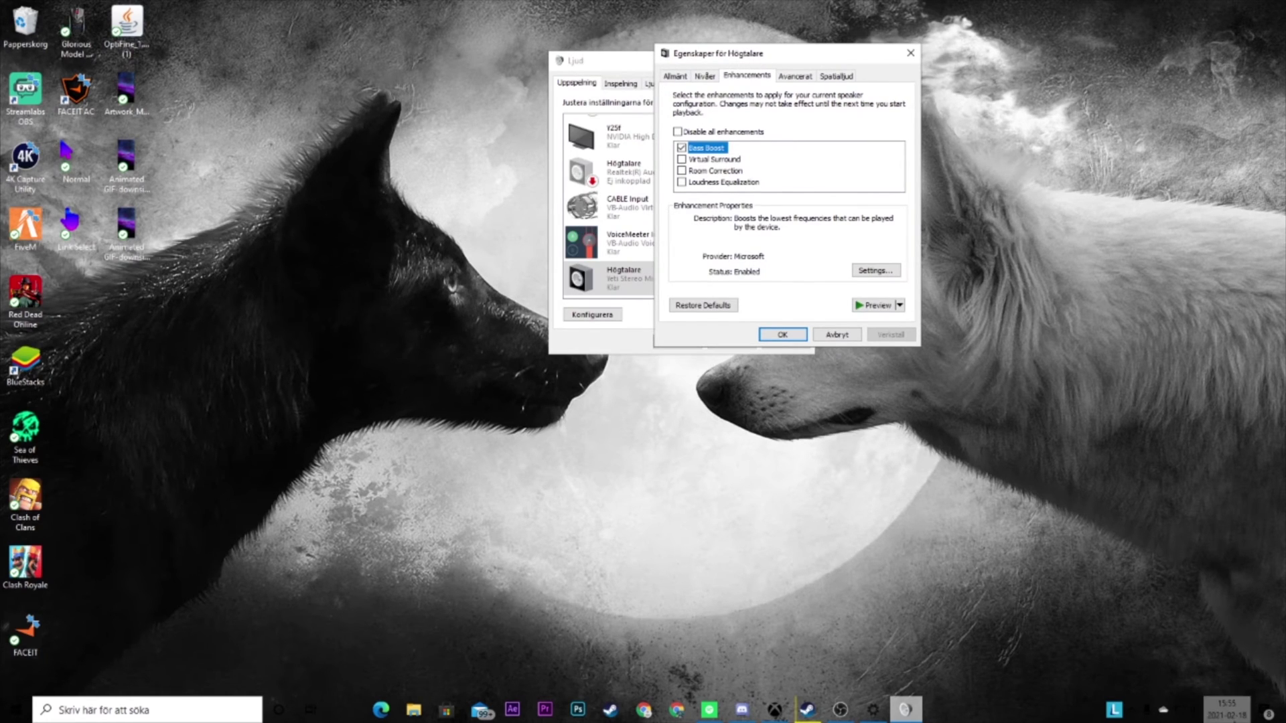
{"action": "left_click_drag", "start_coordinate": [787, 53], "coordinate": [675, 75]}
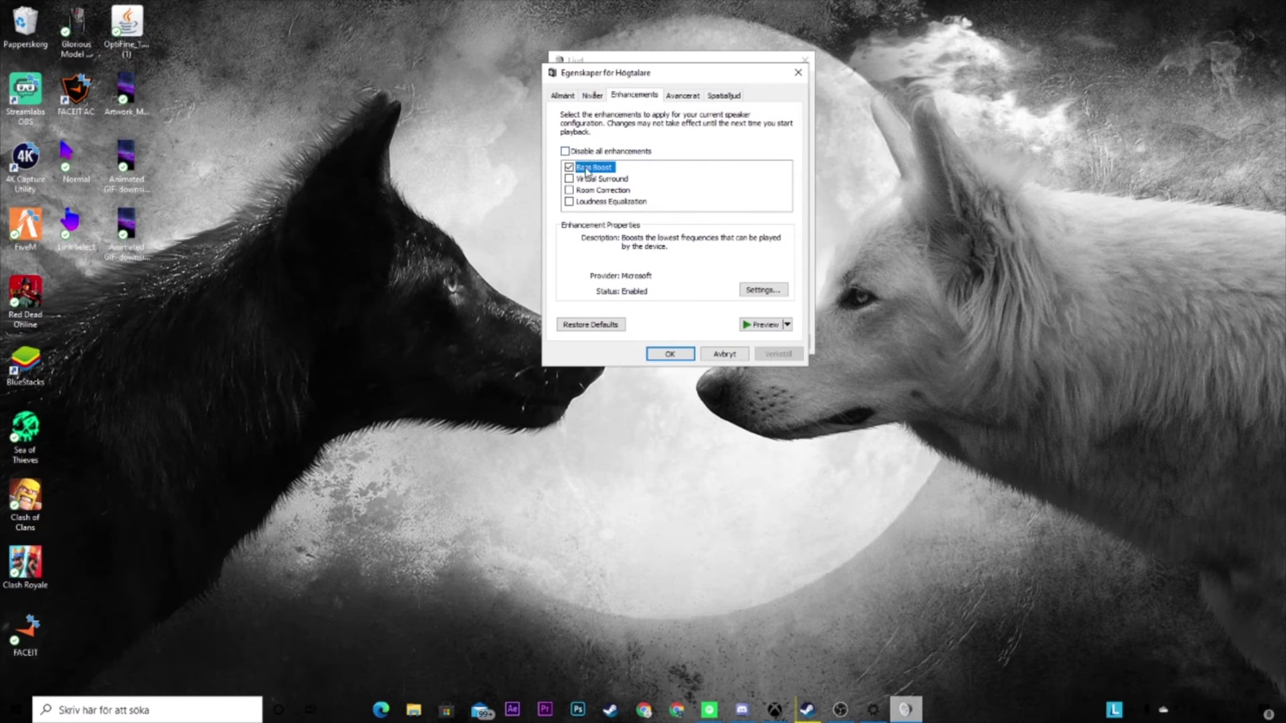
{"action": "left_click", "coordinate": [767, 291]}
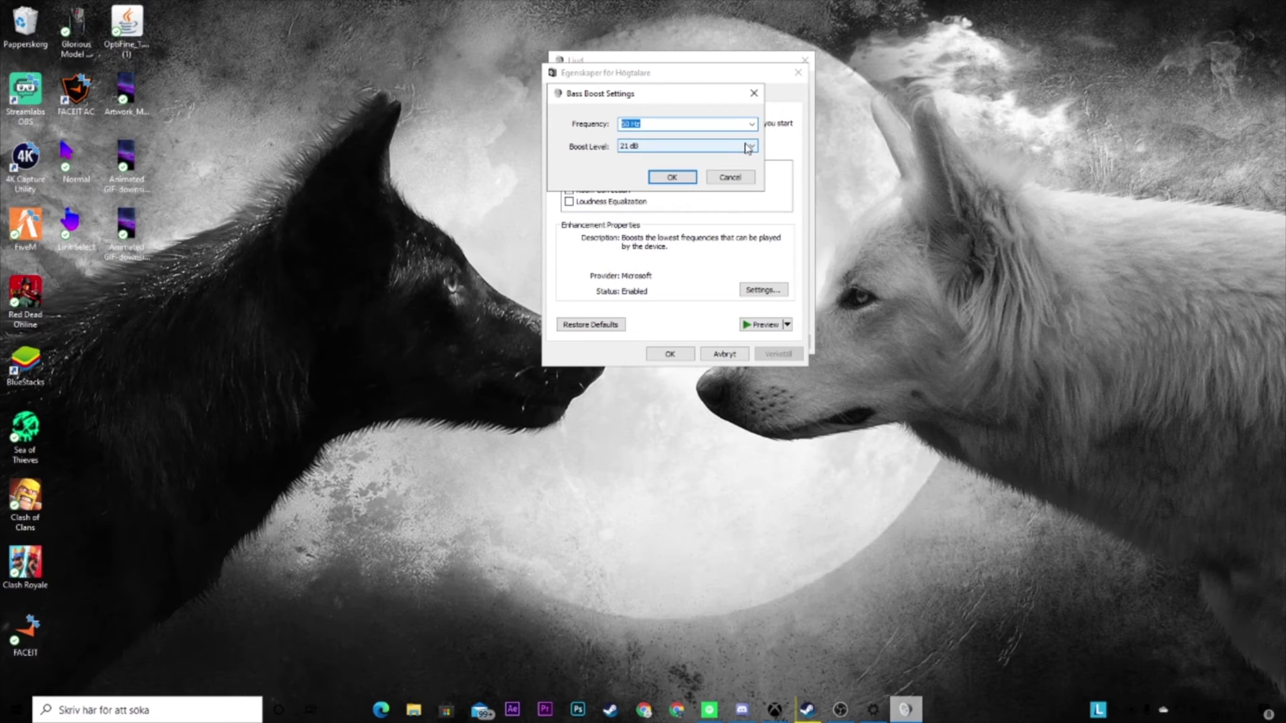
Change the Bass Boost level to 24 dB, confirm with OK, and apply with Verkställ.
{"action": "left_click", "coordinate": [751, 147]}
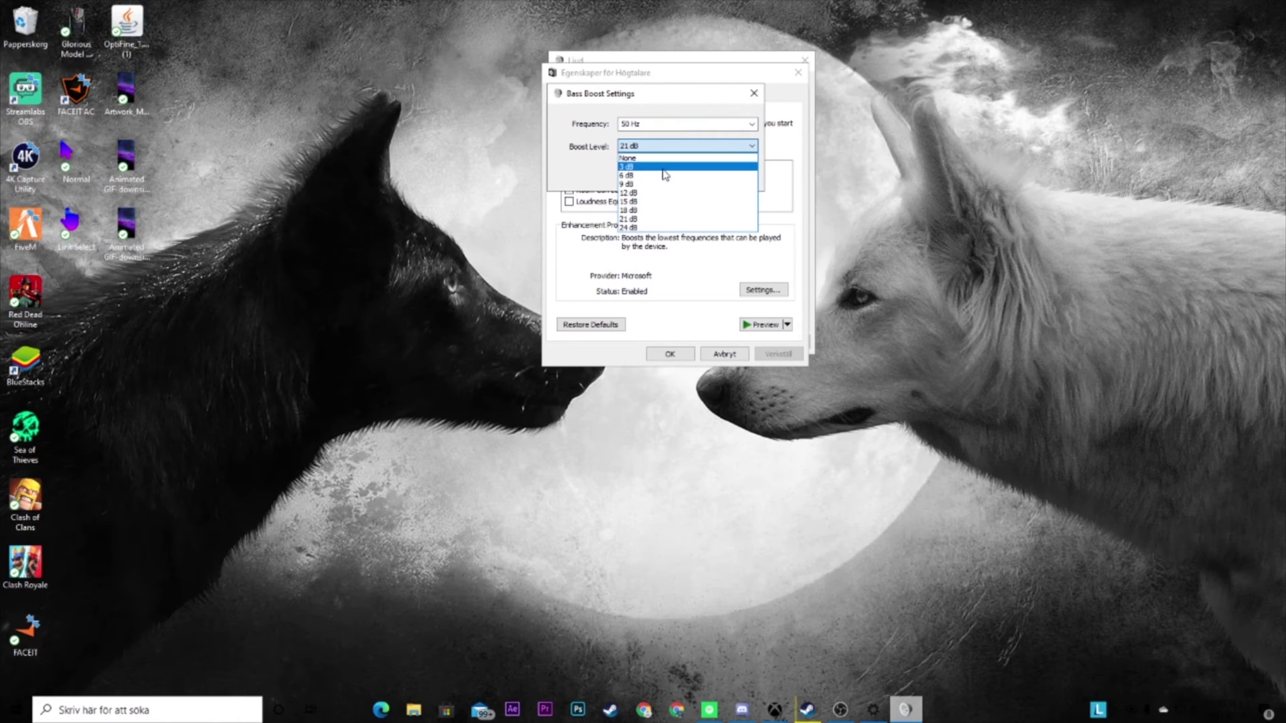
{"action": "left_click", "coordinate": [633, 228]}
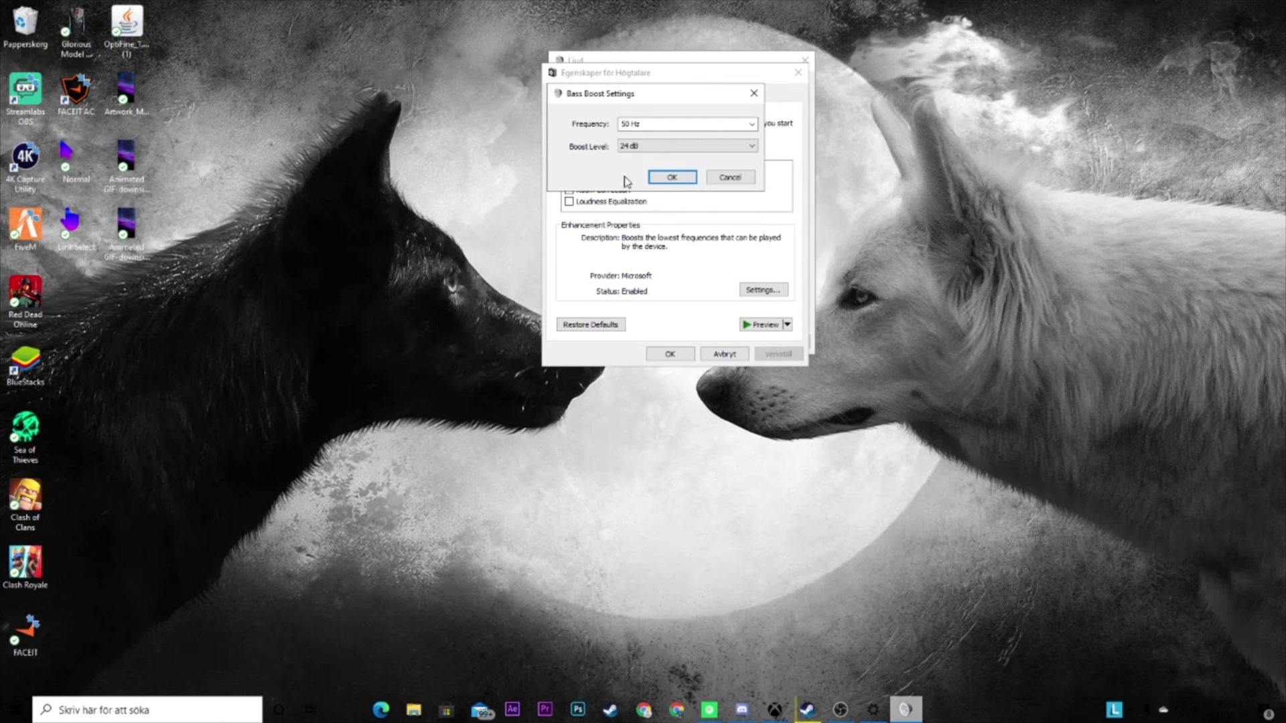
{"action": "left_click", "coordinate": [671, 178]}
{"action": "left_click", "coordinate": [777, 354]}
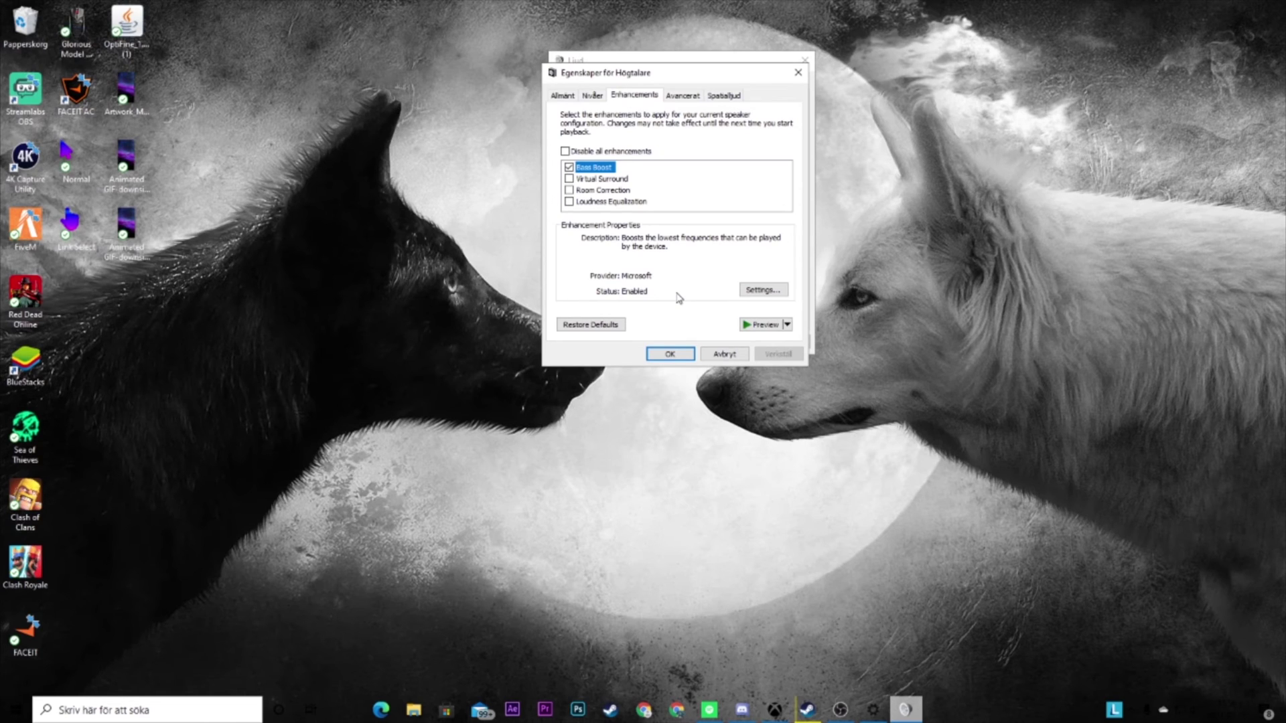
Recheck Bass Boost shows 24 dB at 50 Hz, then close it and the speaker properties with OK.
{"action": "left_click", "coordinate": [763, 289]}
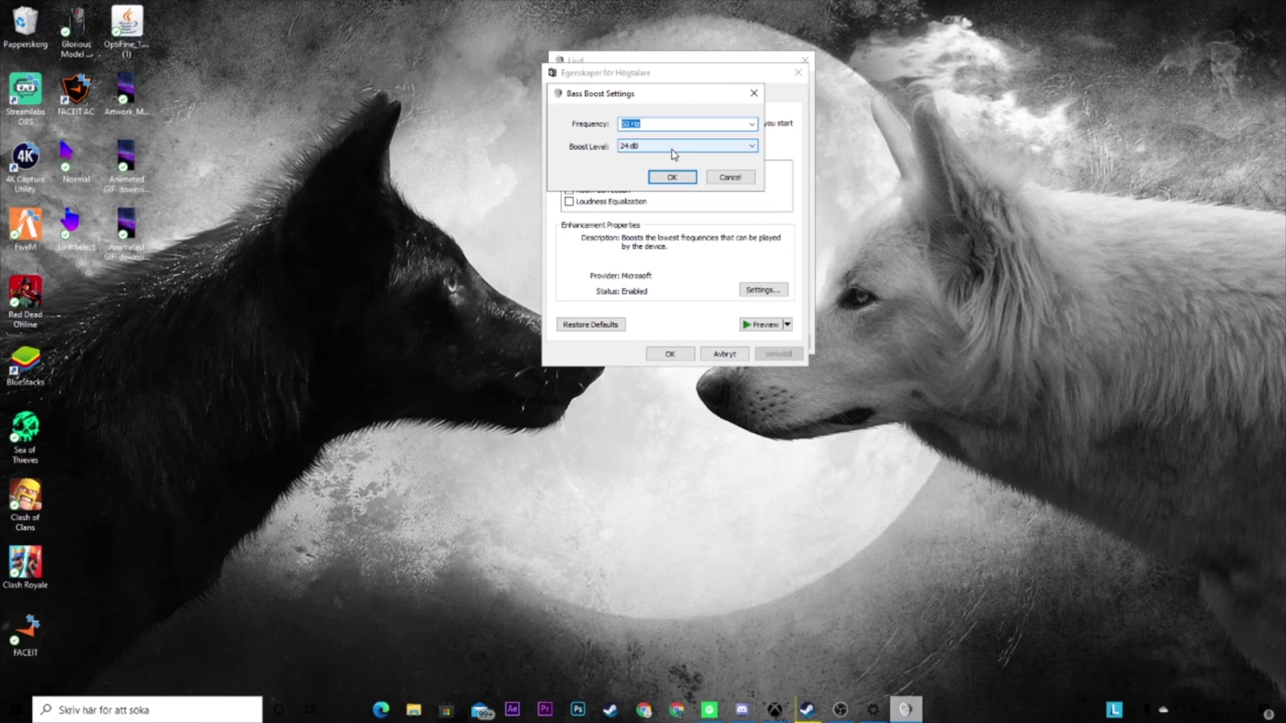
{"action": "left_click", "coordinate": [671, 177]}
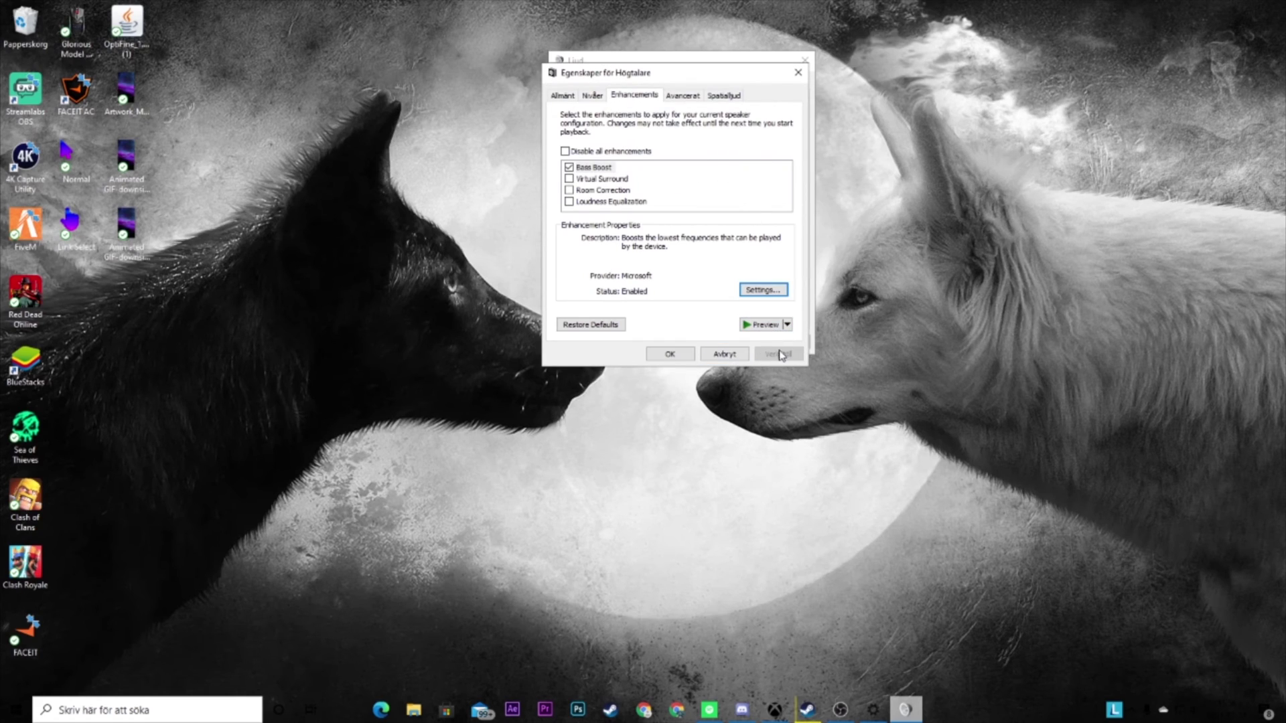
{"action": "left_click", "coordinate": [669, 355]}
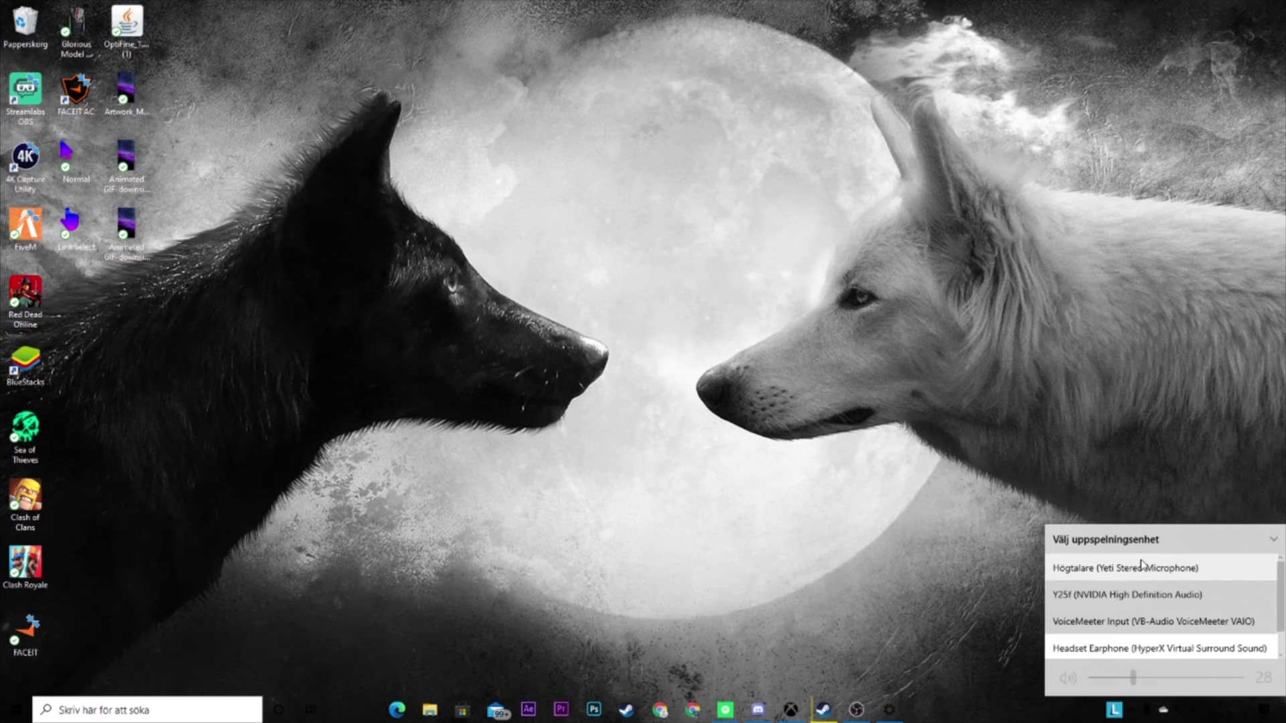